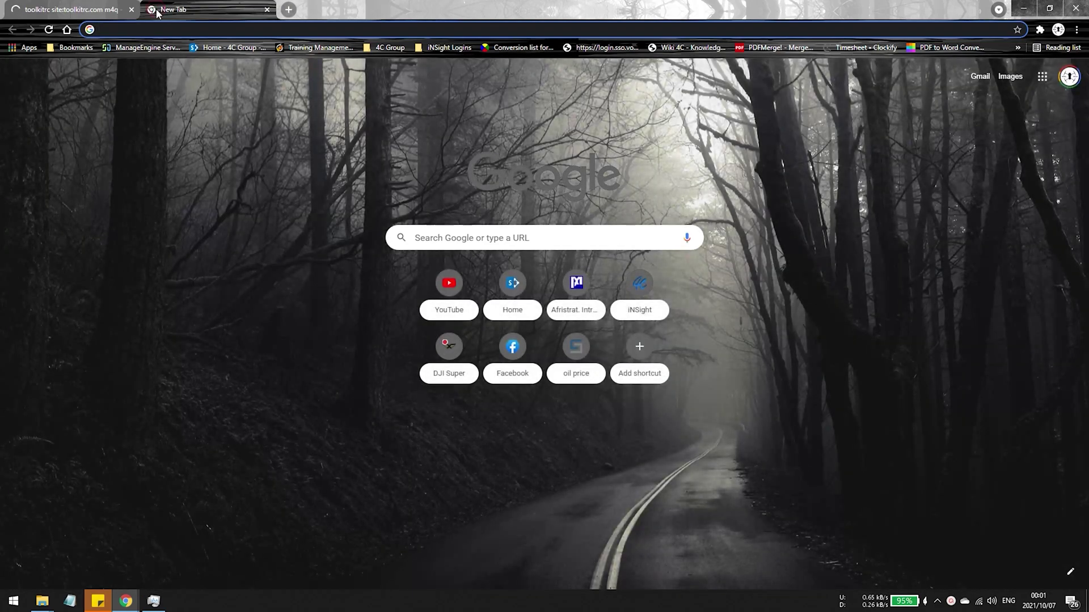
Search Google for 'toolkitrc m4q' from the address bar.
text(toolkit r)
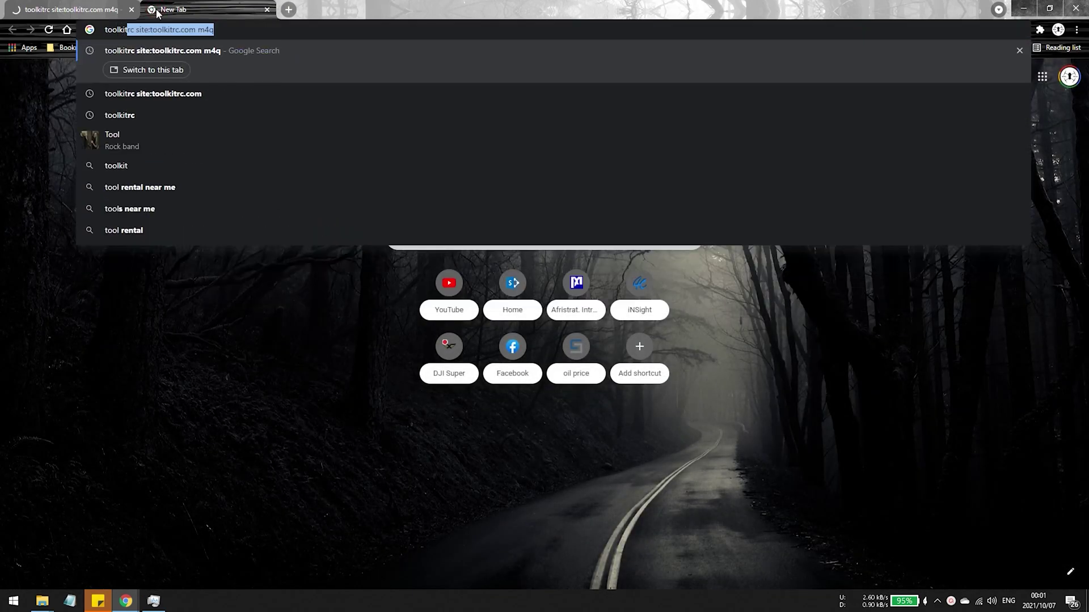
key(BackSpace)
key(BackSpace)
text(r)
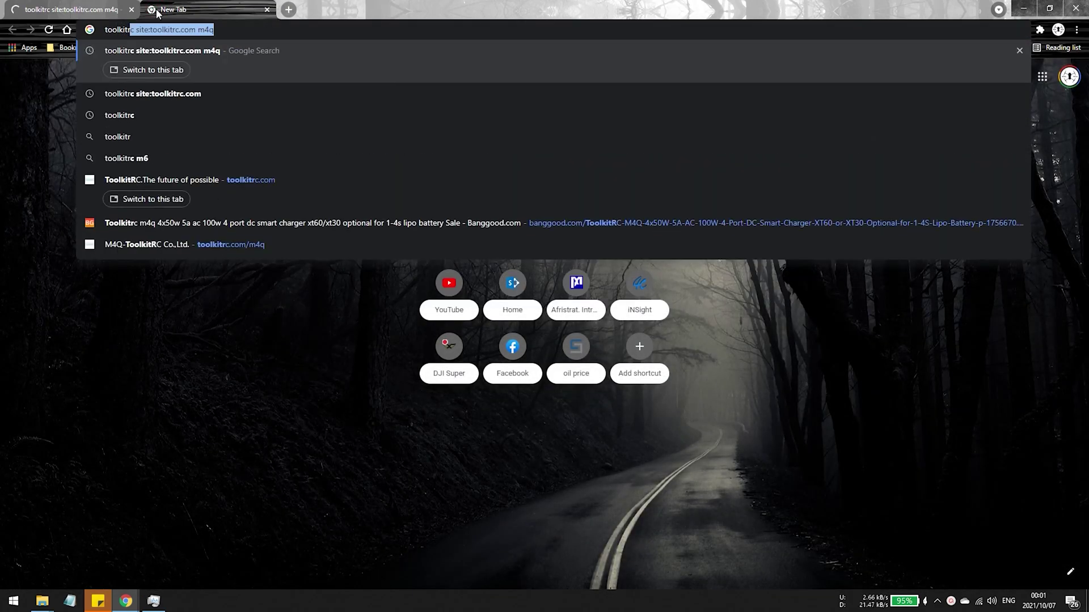
key(BackSpace)
text(c )
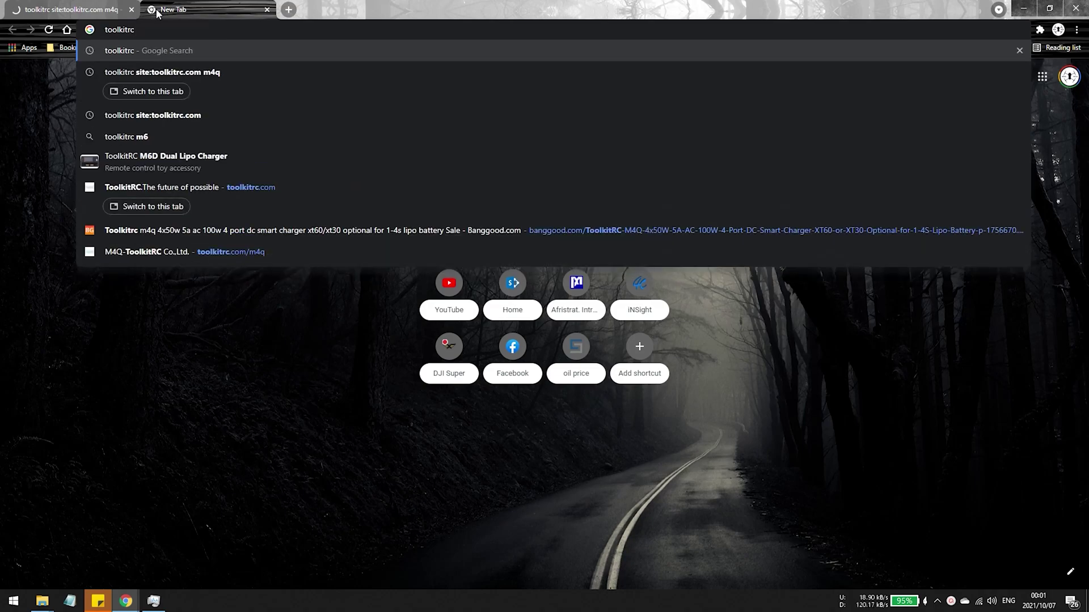
text(m4q)
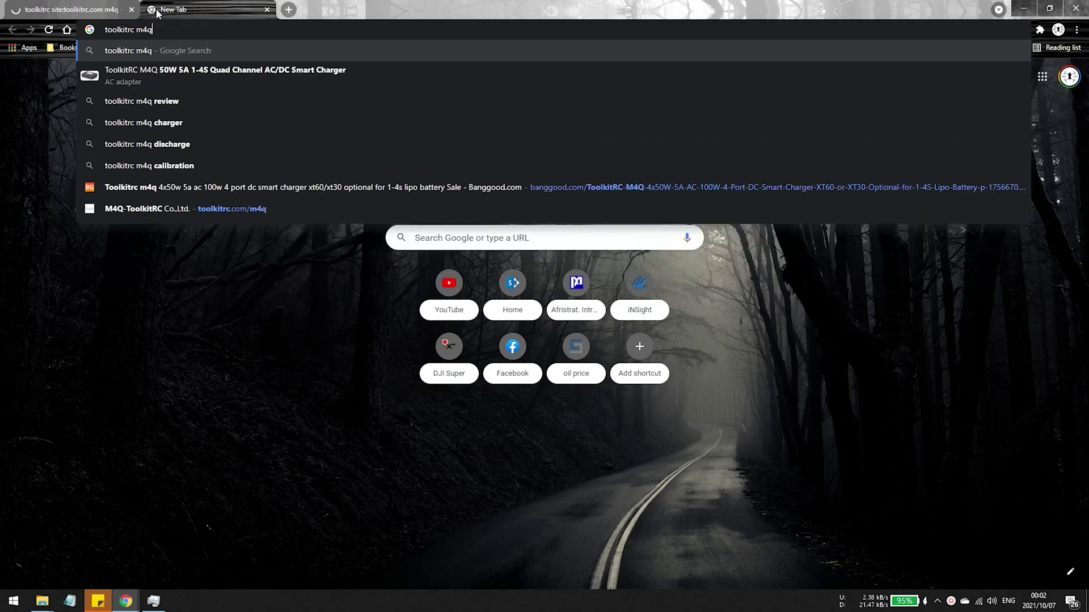
key(Return)
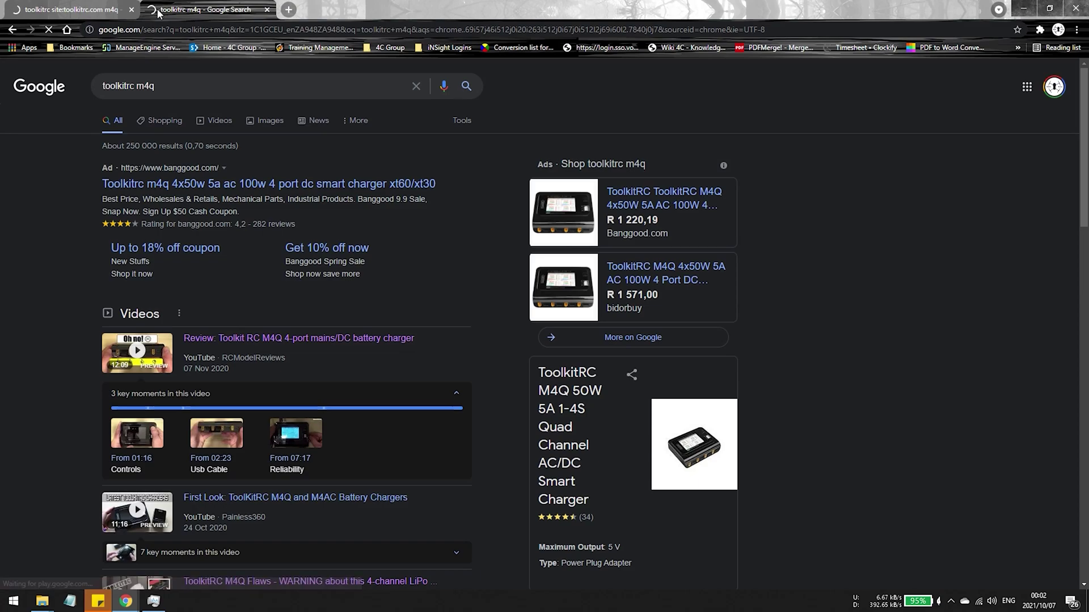
Open the official M4Q-ToolkitRC Co.,Ltd. product page from the search results.
scroll(233, 281, down, 3)
scroll(233, 280, down, 5)
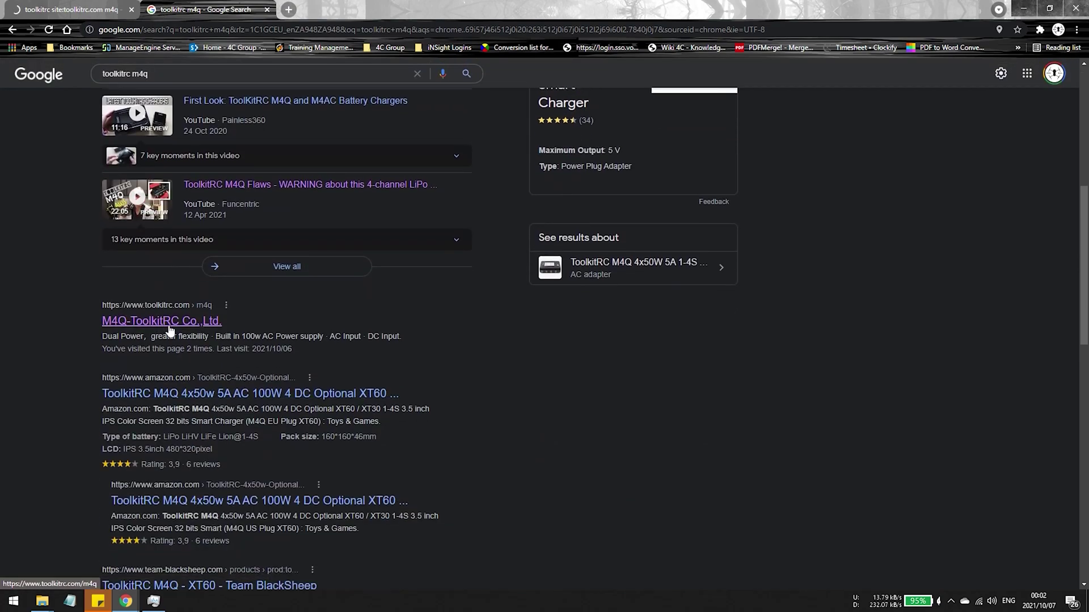
click(171, 322)
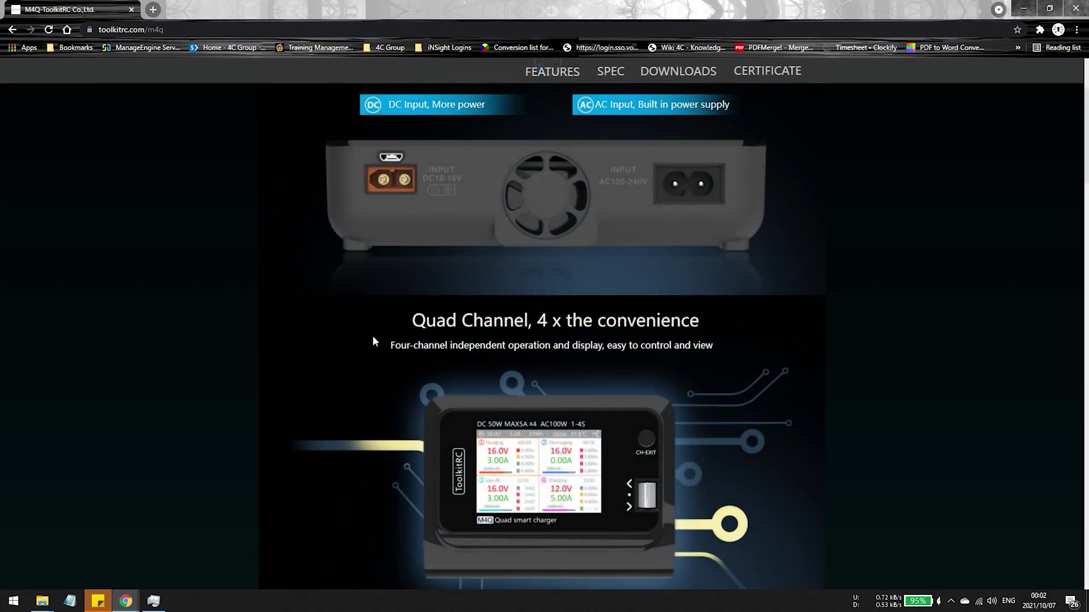
scroll(386, 338, down, 10)
Scroll to M4Q DOWNLOADS and download the app.upg V1.02 firmware ZIP.
scroll(386, 339, down, 10)
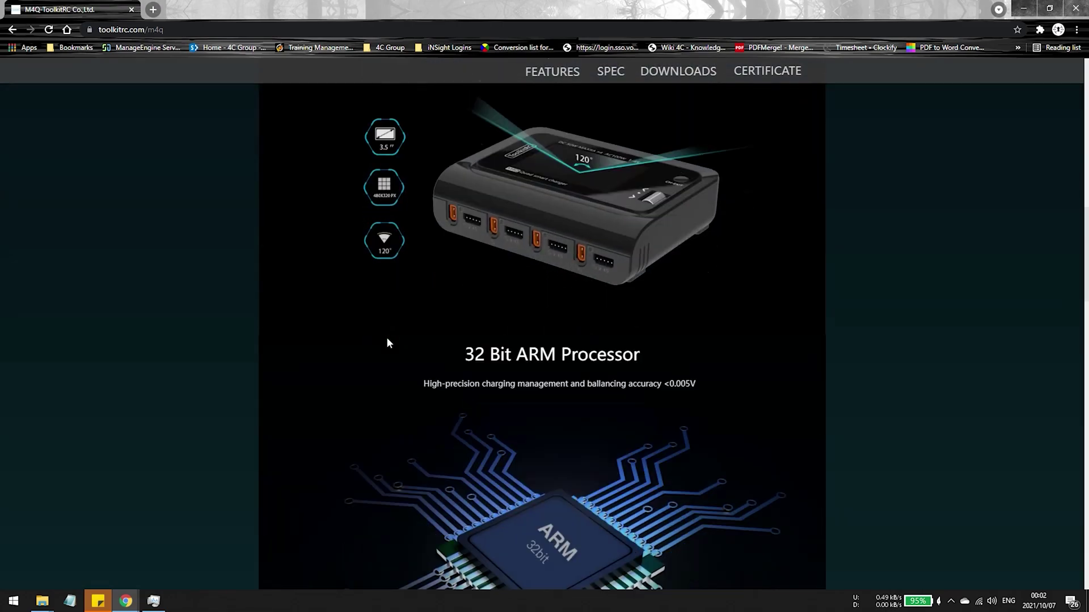
scroll(389, 342, down, 10)
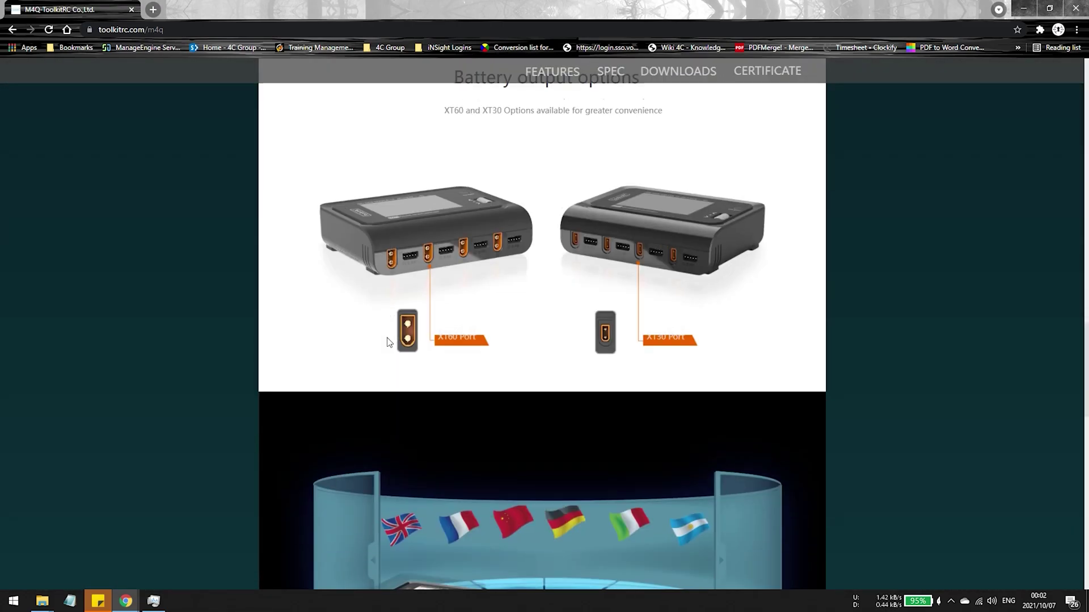
scroll(388, 339, down, 5)
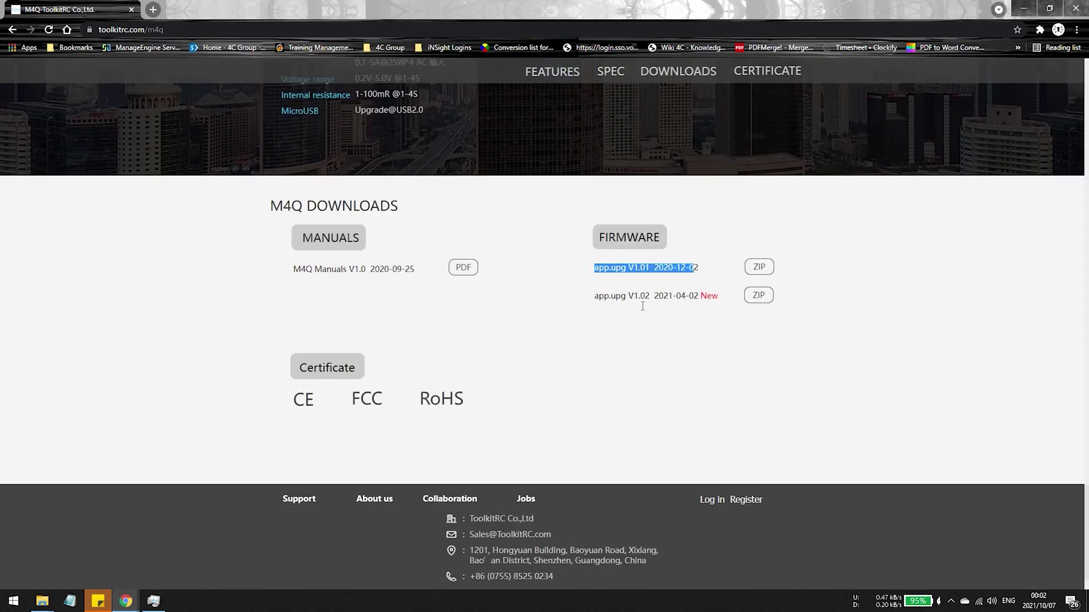
drag(629, 291, 691, 295)
click(675, 318)
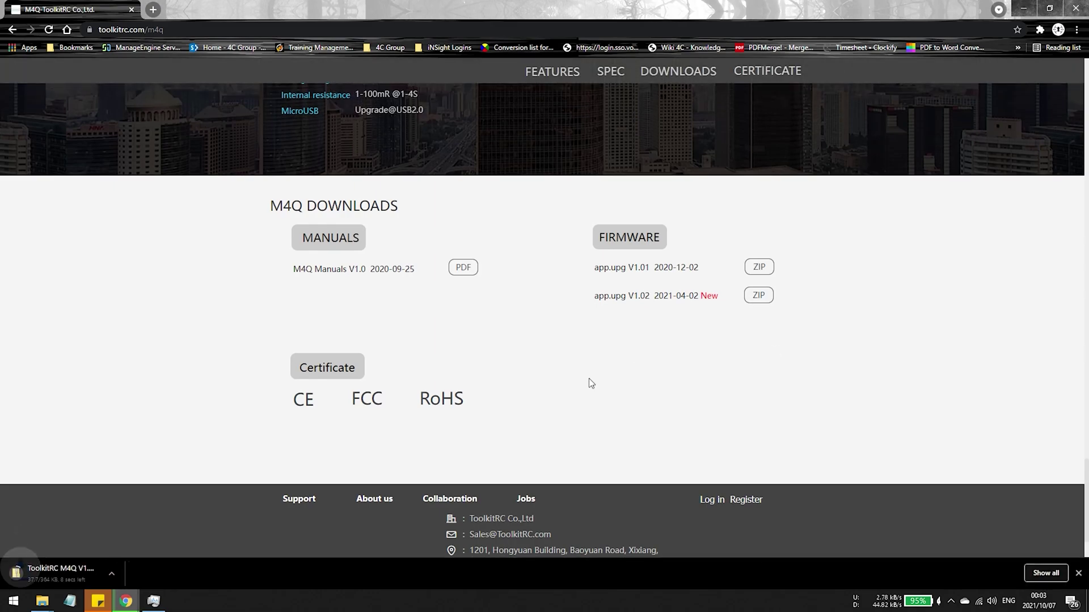
Show the downloaded zip in the Downloads folder and delete the duplicate copy.
click(119, 575)
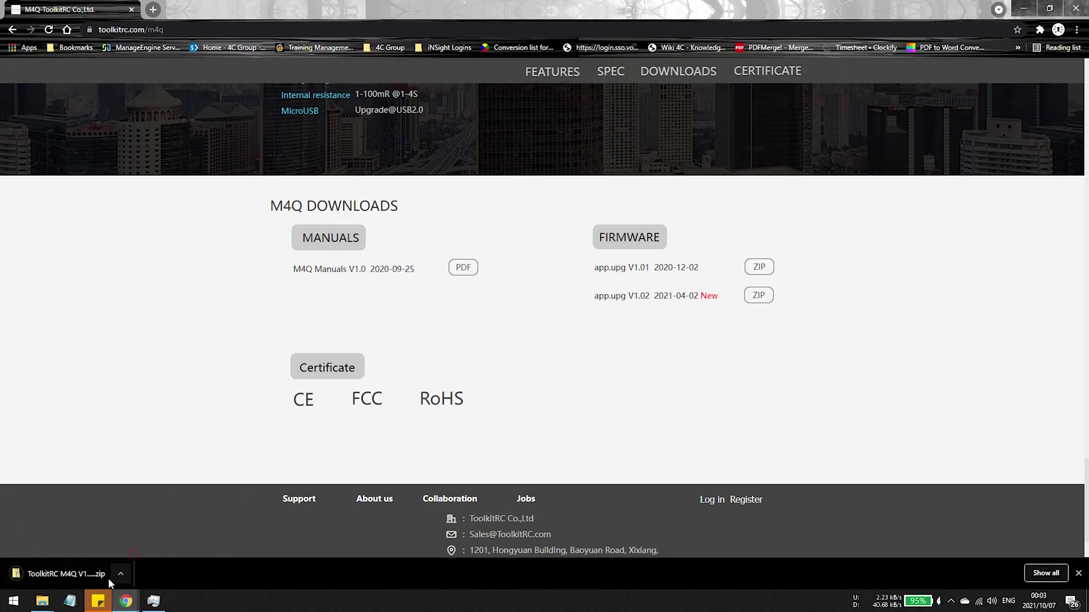
click(121, 574)
click(144, 535)
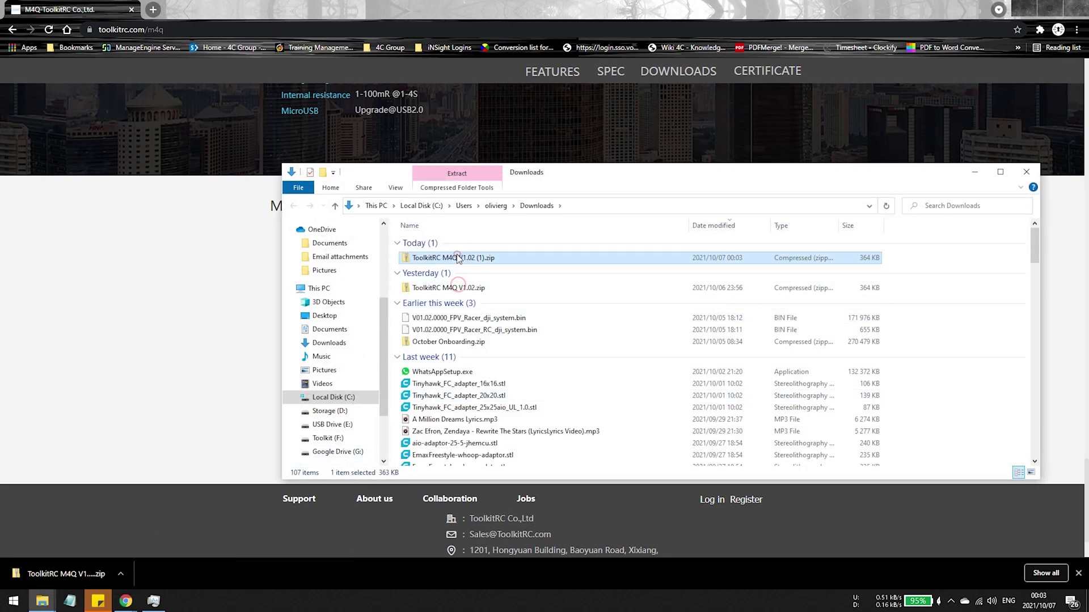
key(Delete)
Extract ToolkitRC M4Q V1.02.zip into its own folder.
click(443, 258)
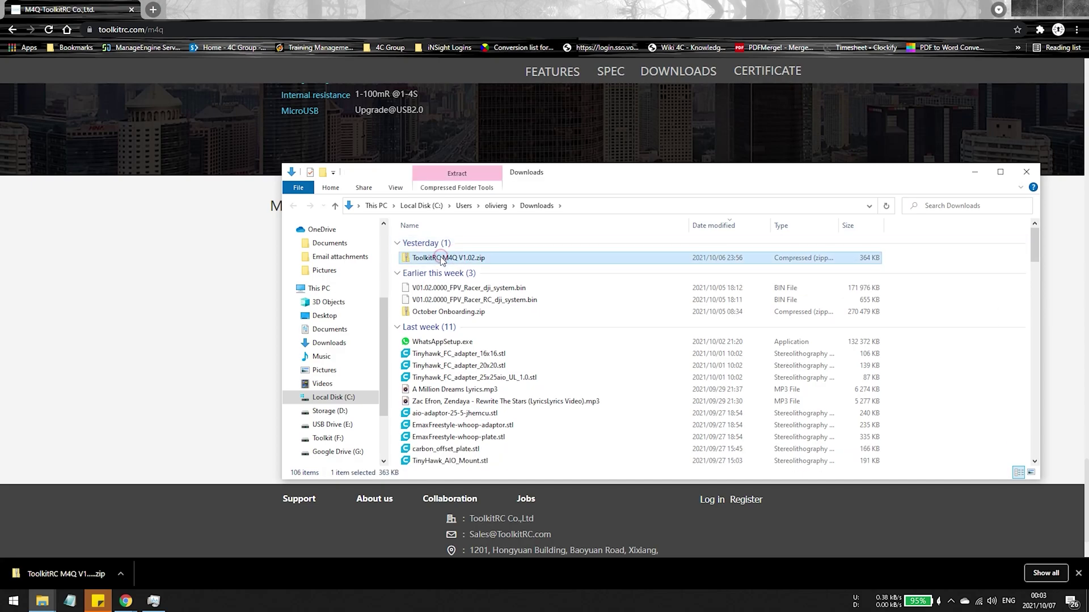
right_click(443, 261)
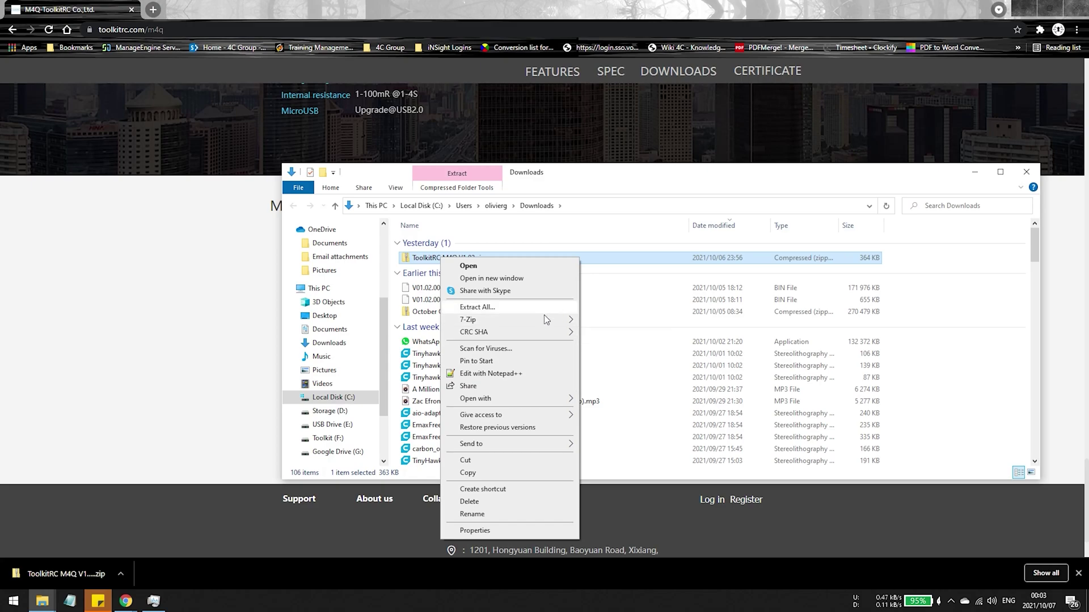
mouse_move(545, 320)
click(635, 375)
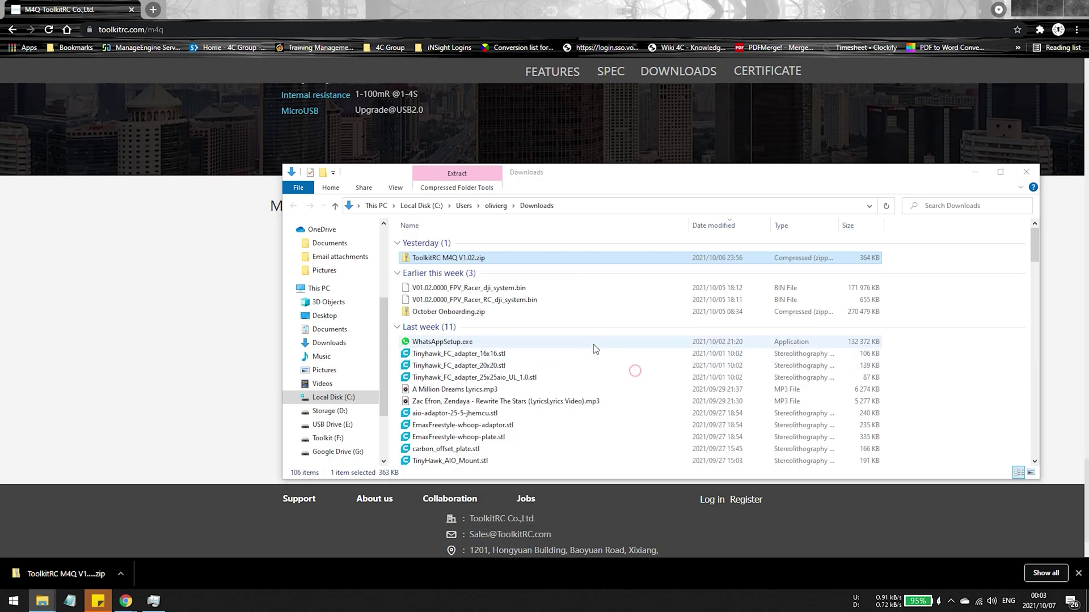
Open the Upgrade instructions PDF from the ToolkitRC M4Q V1.02-2 subfolder.
double_click(466, 259)
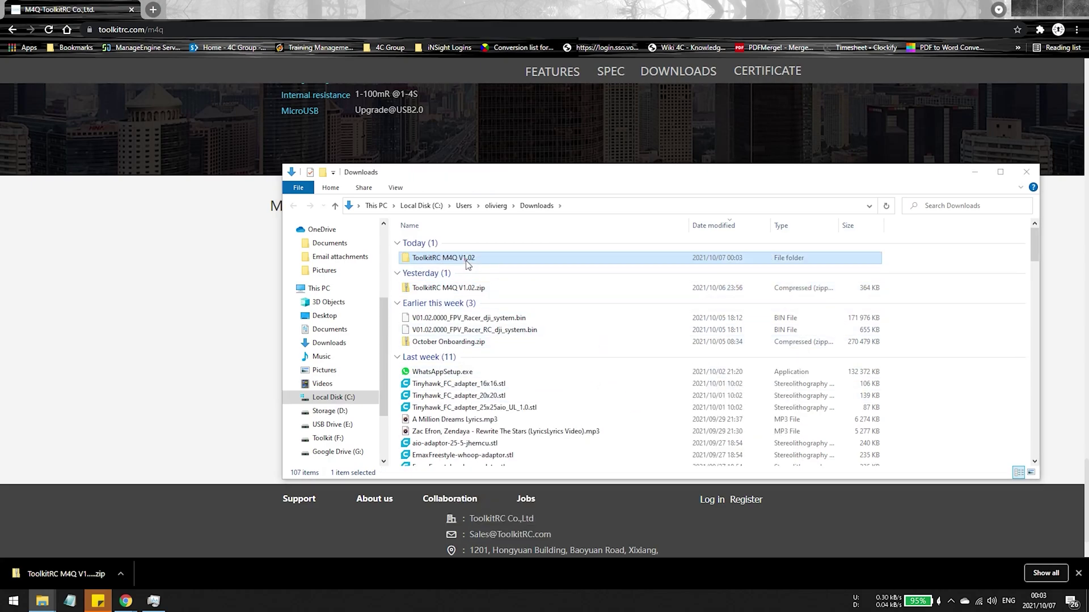
double_click(449, 244)
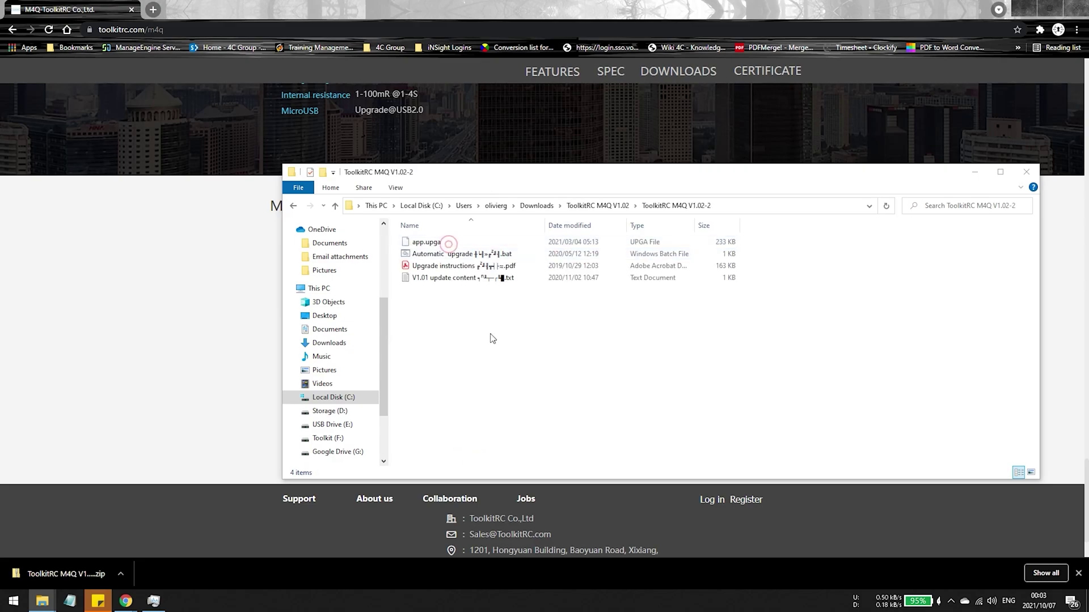
click(475, 270)
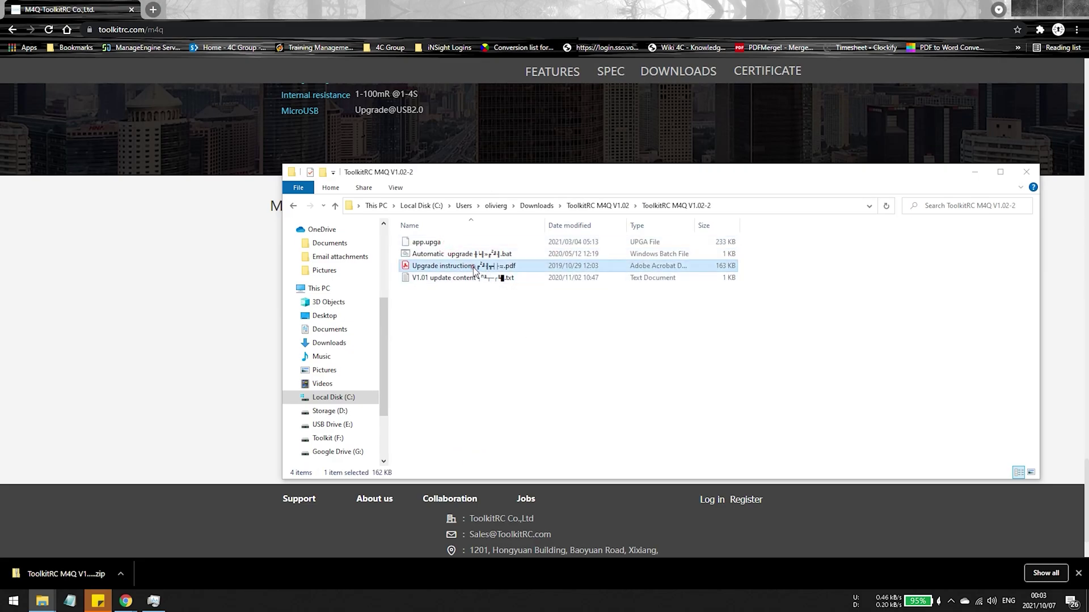
double_click(475, 269)
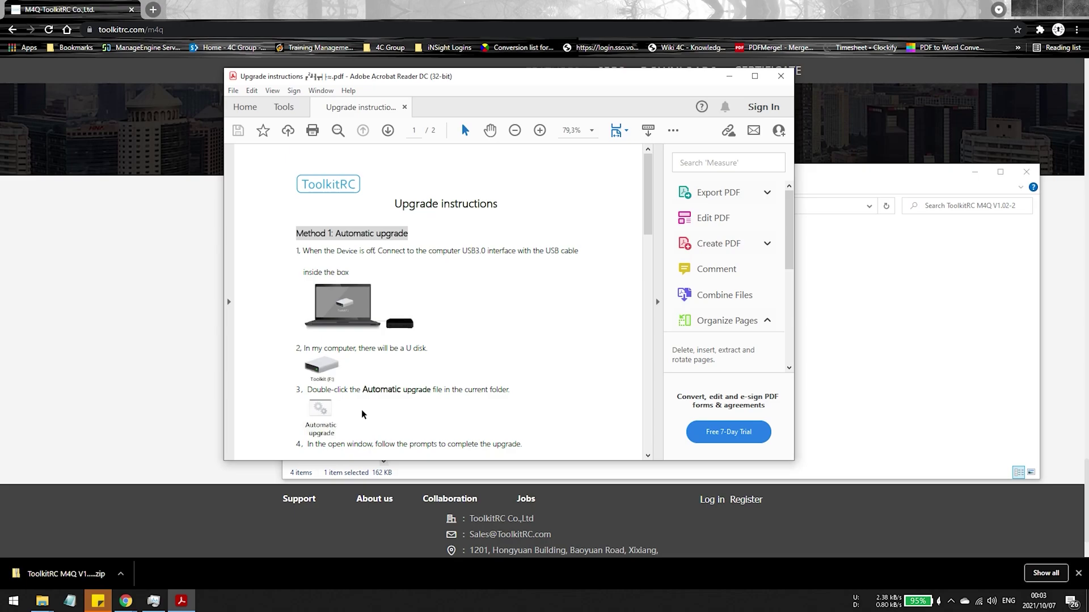
Reposition the Acrobat instructions window so the firmware files stay visible.
scroll(362, 411, down, 1)
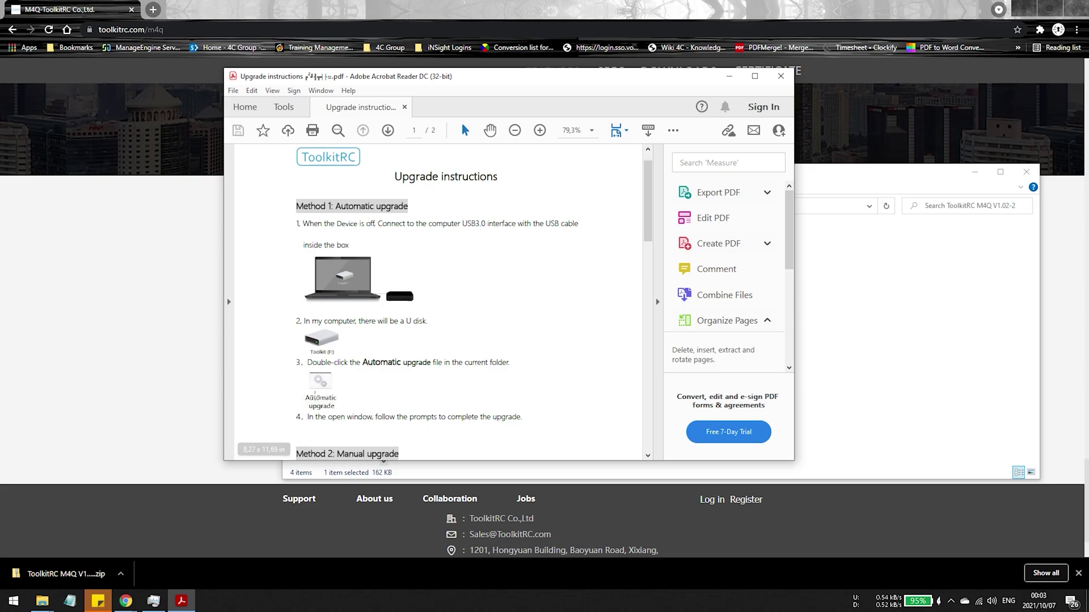
drag(441, 86, 786, 206)
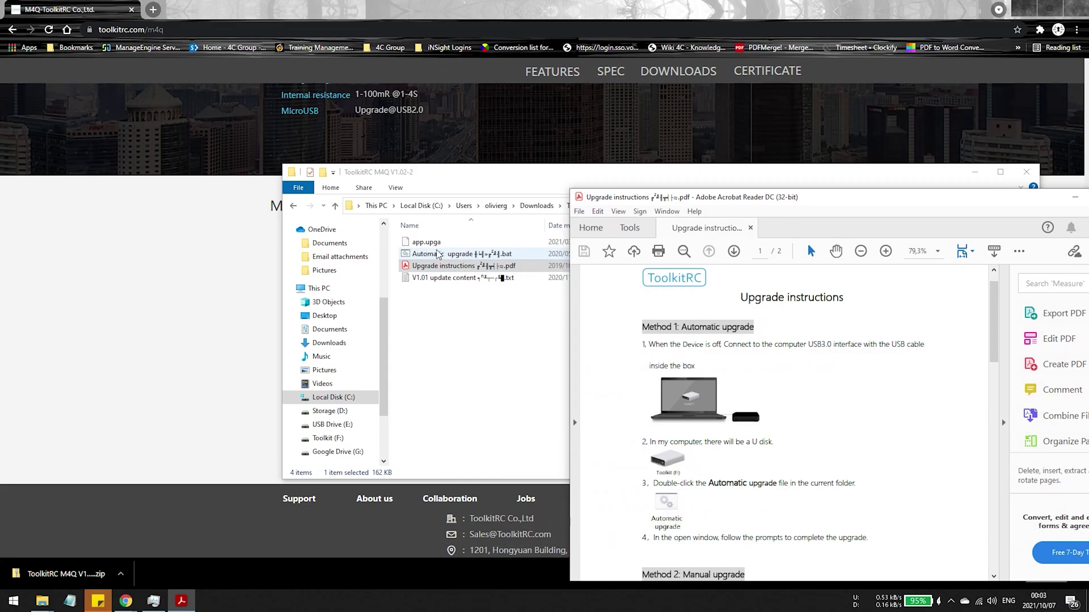
drag(799, 198, 714, 148)
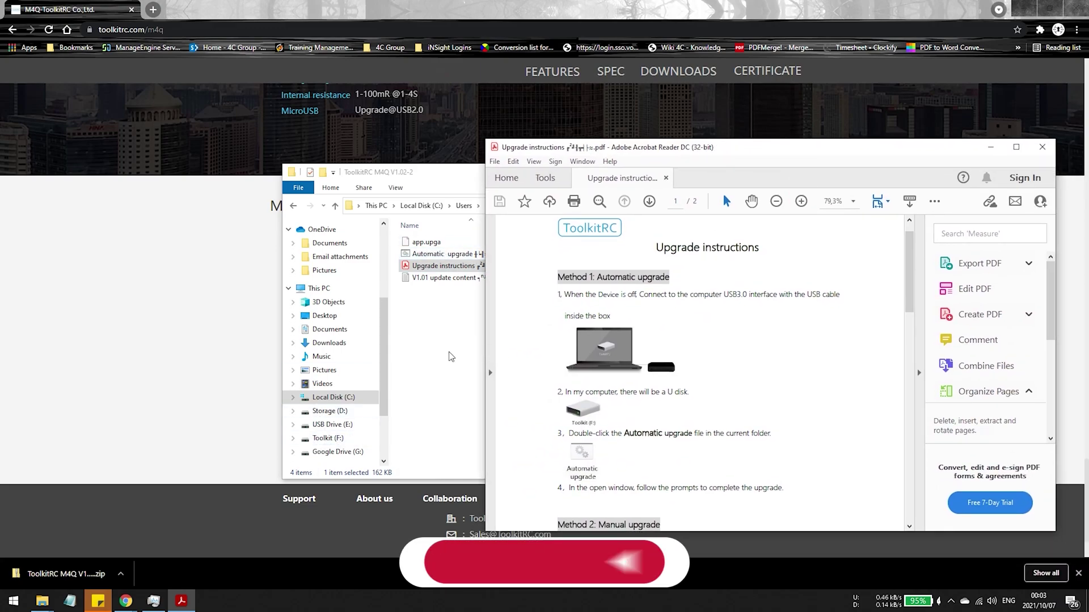
Read through Method 1 and Method 2, then bring the firmware folder forward.
scroll(692, 406, down, 3)
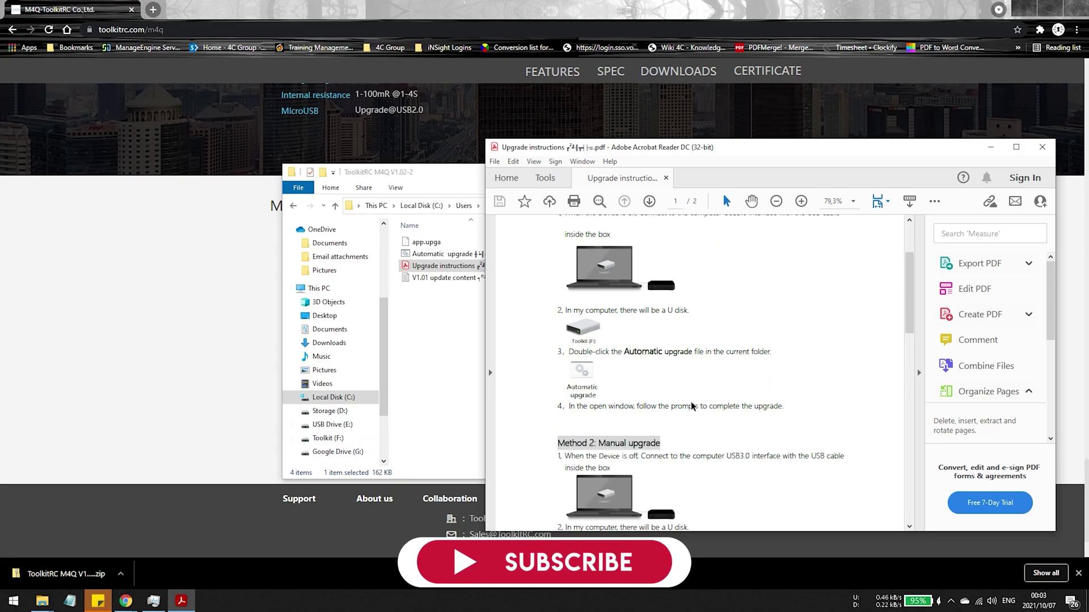
scroll(692, 406, down, 1)
scroll(654, 409, down, 2)
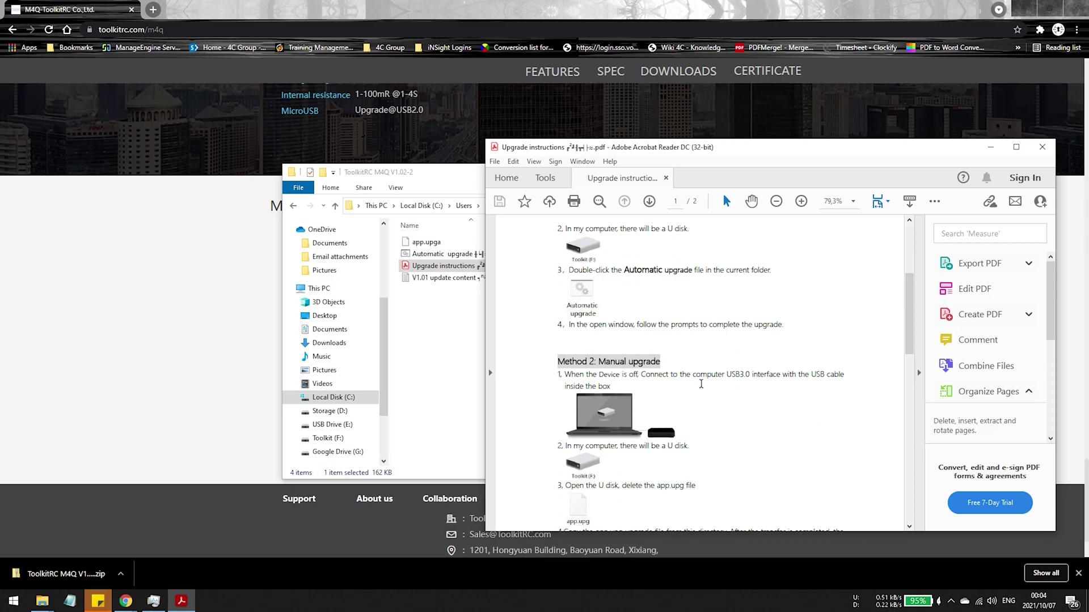
scroll(613, 415, down, 2)
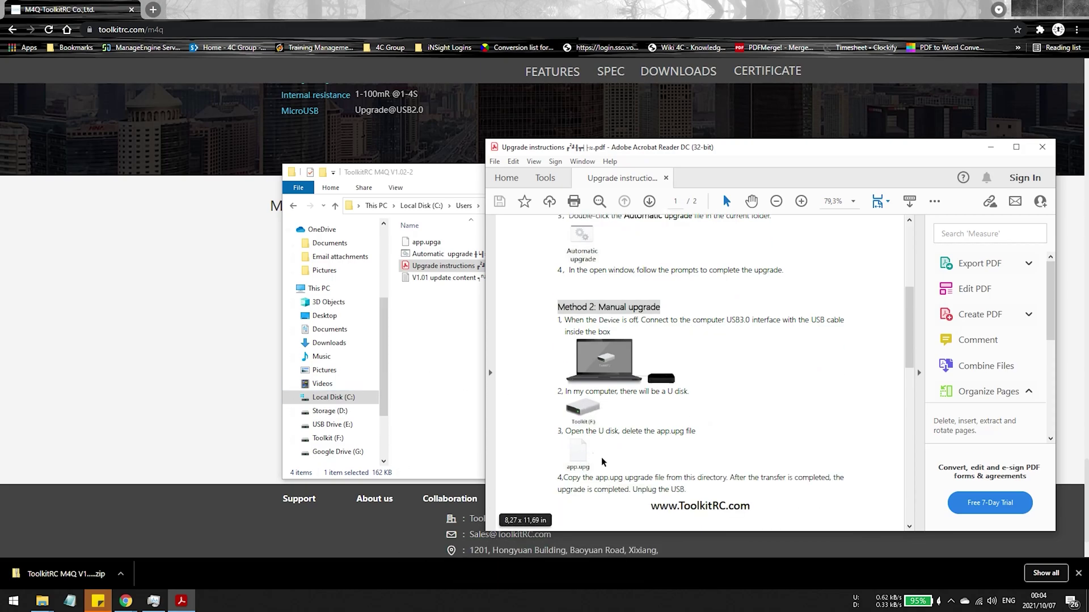
scroll(614, 460, down, 2)
scroll(608, 457, down, 3)
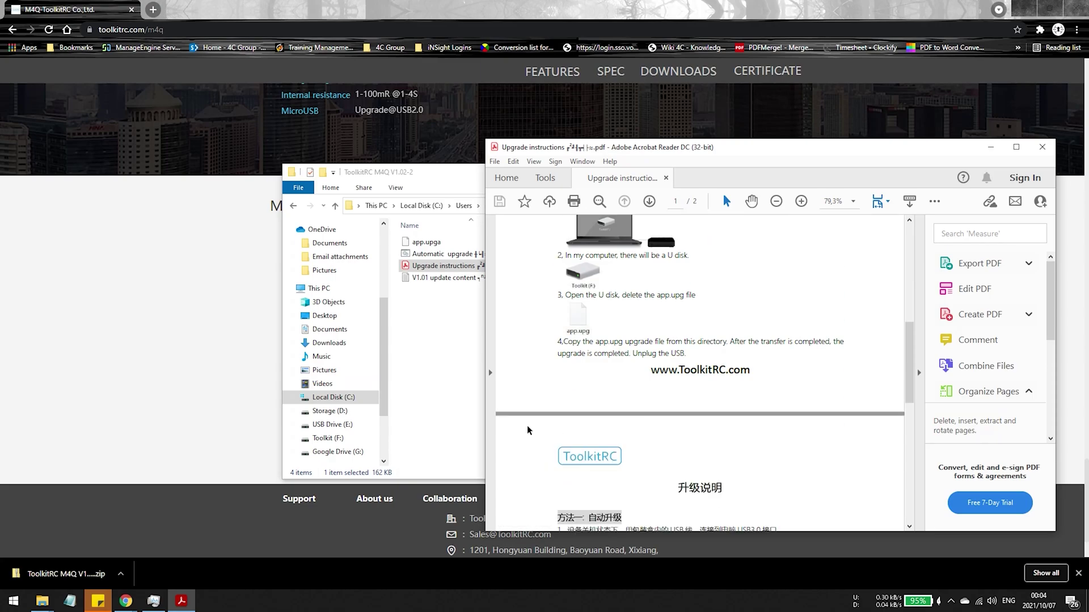
scroll(581, 425, down, 2)
click(446, 391)
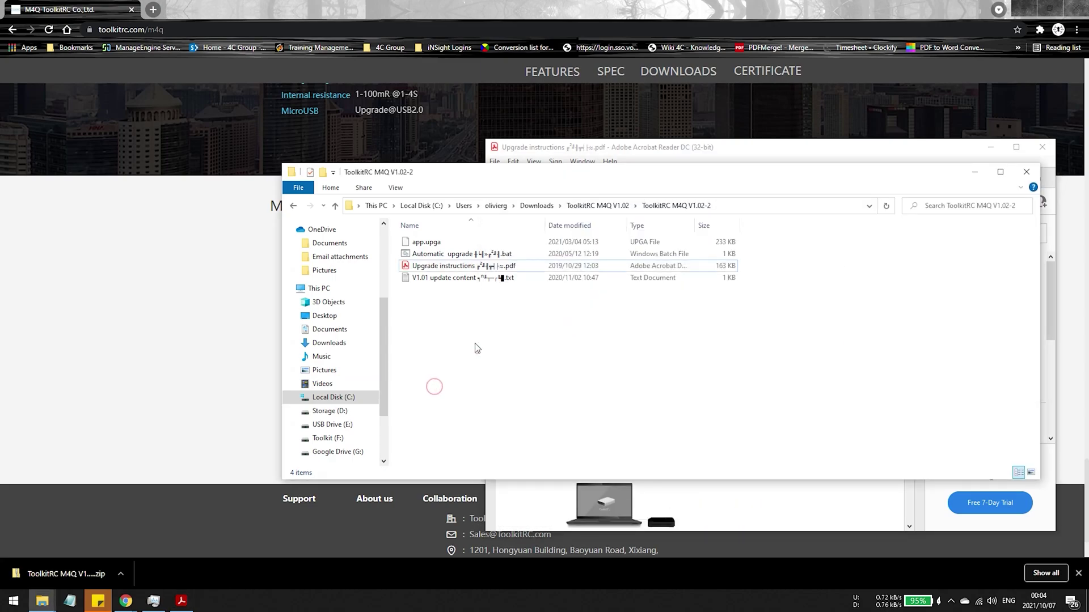
Run the Automatic upgrade batch to copy app.upga to Toolkit F:, then close its console.
double_click(446, 254)
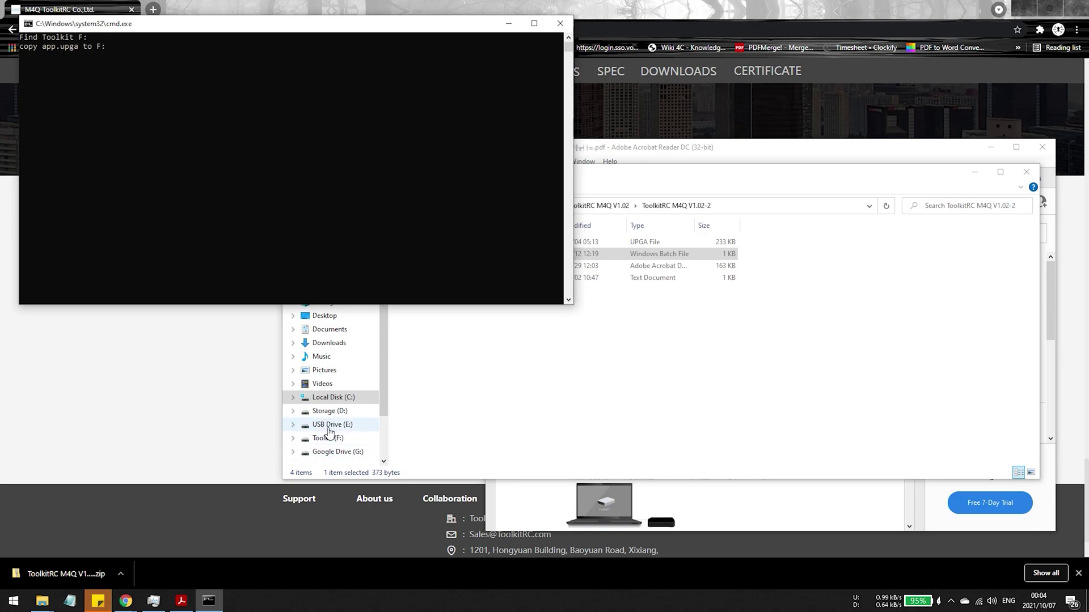
click(193, 157)
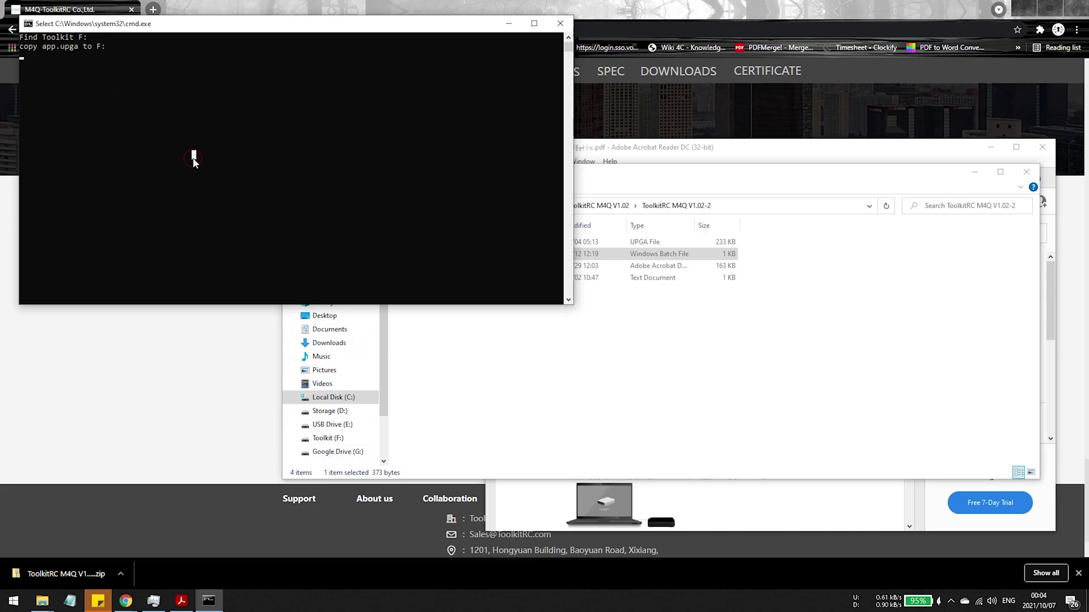
key(Escape)
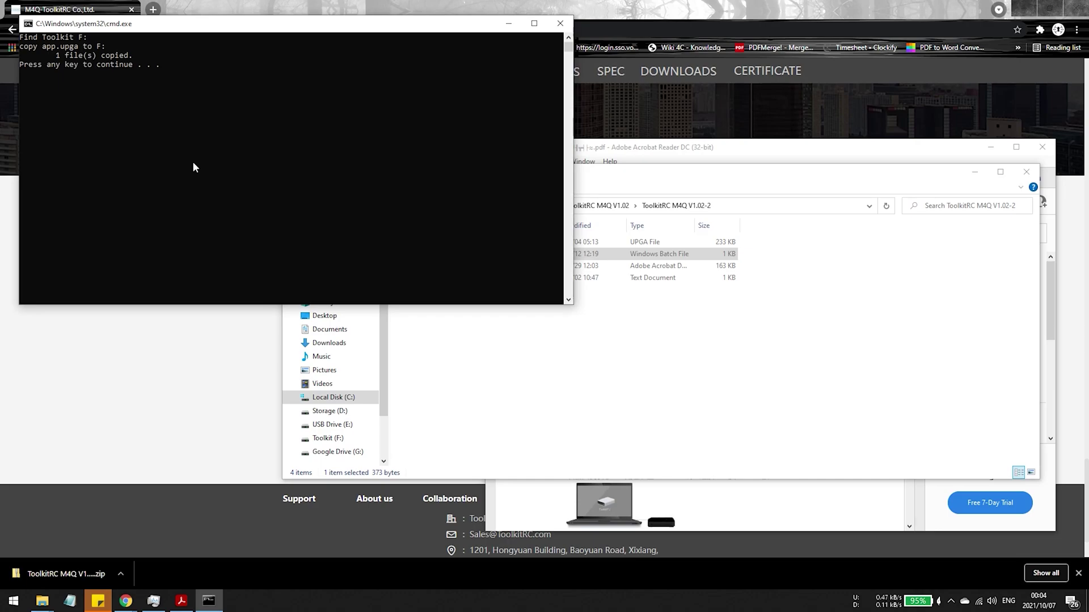
key(Return)
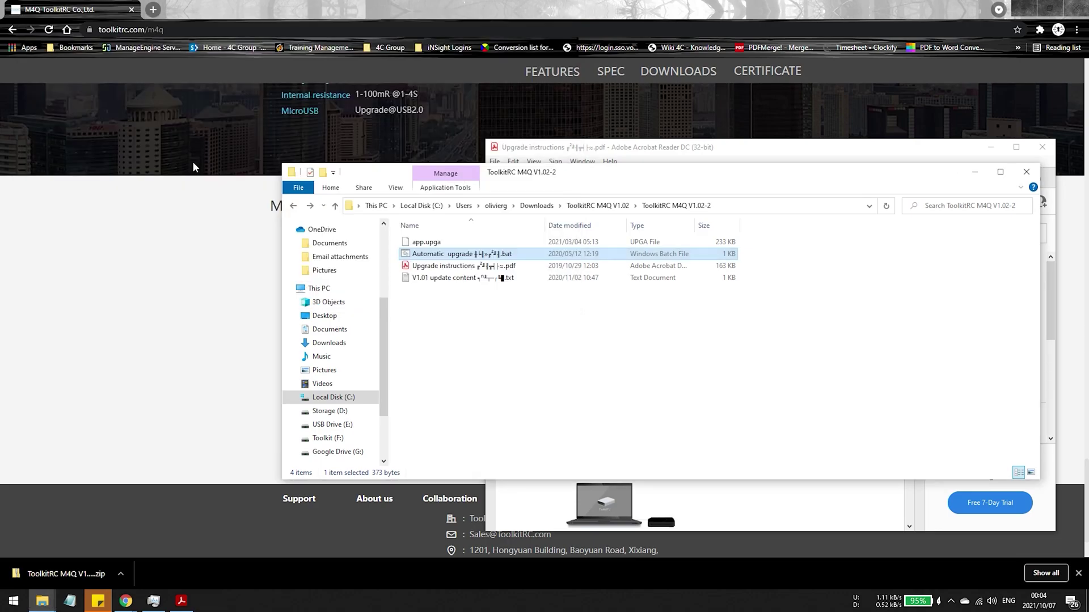
Confirm app.upga is on Toolkit (F:), then return to the ToolkitRC M4Q V1.02-2 folder.
click(327, 439)
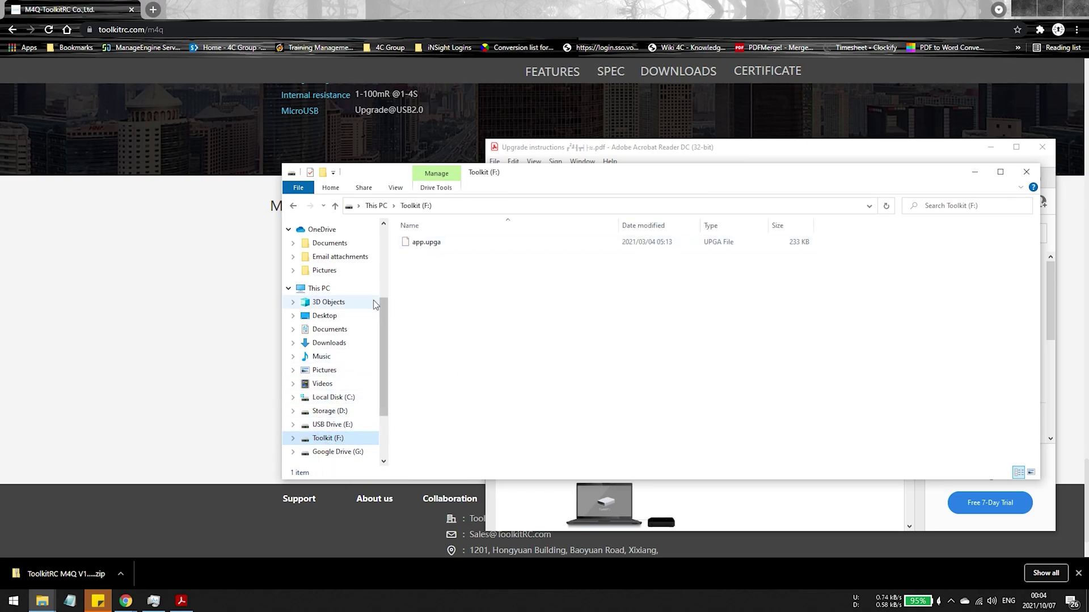
click(326, 341)
double_click(426, 258)
double_click(421, 242)
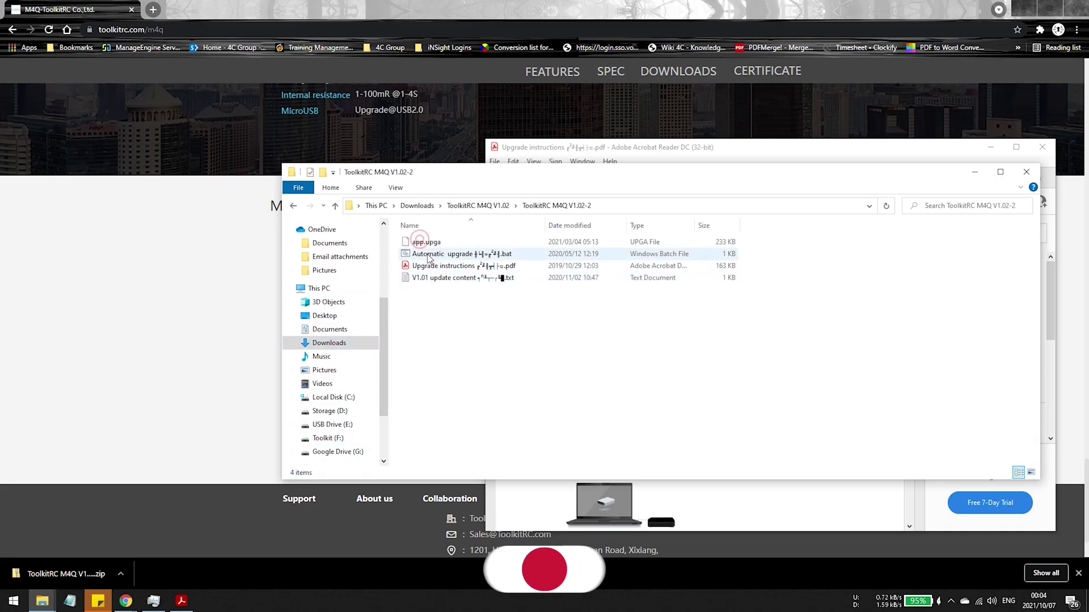
Drag app.upga onto Toolkit (F:) and answer the duplicate-name prompt.
click(422, 242)
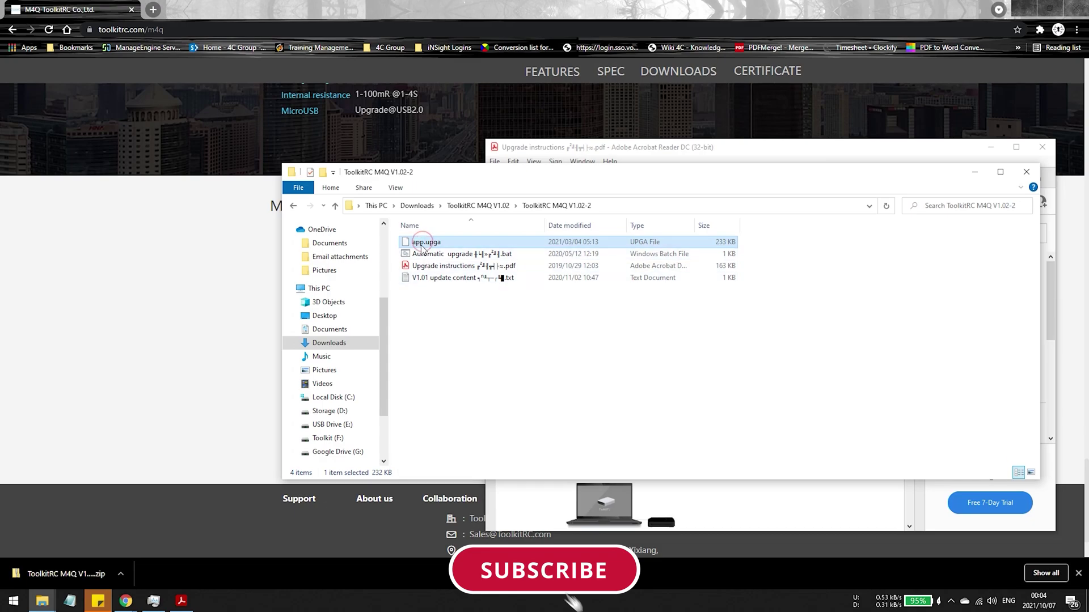
drag(422, 245, 323, 439)
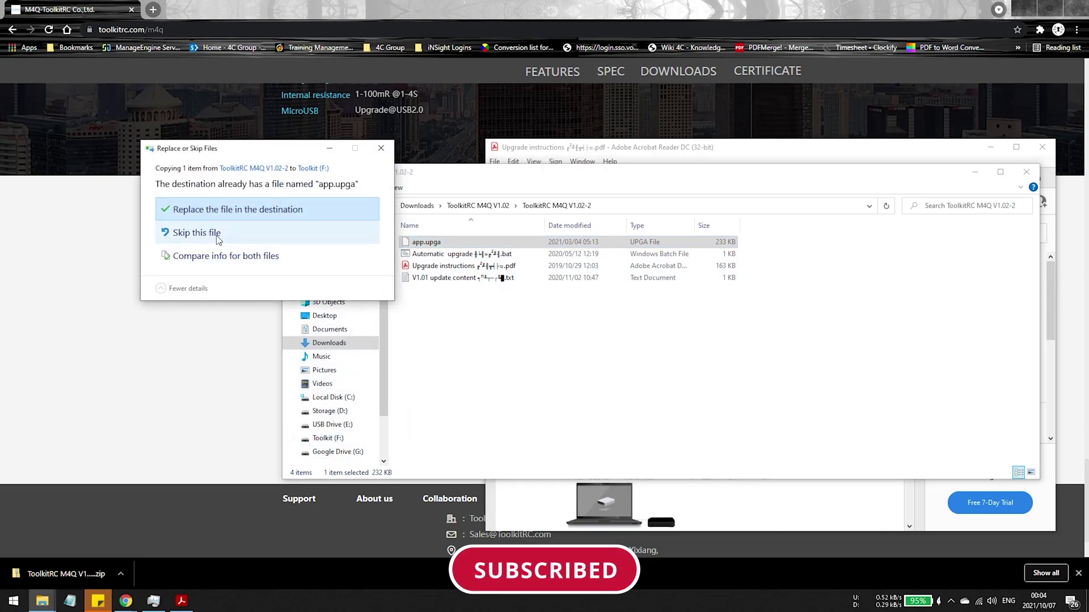
click(382, 149)
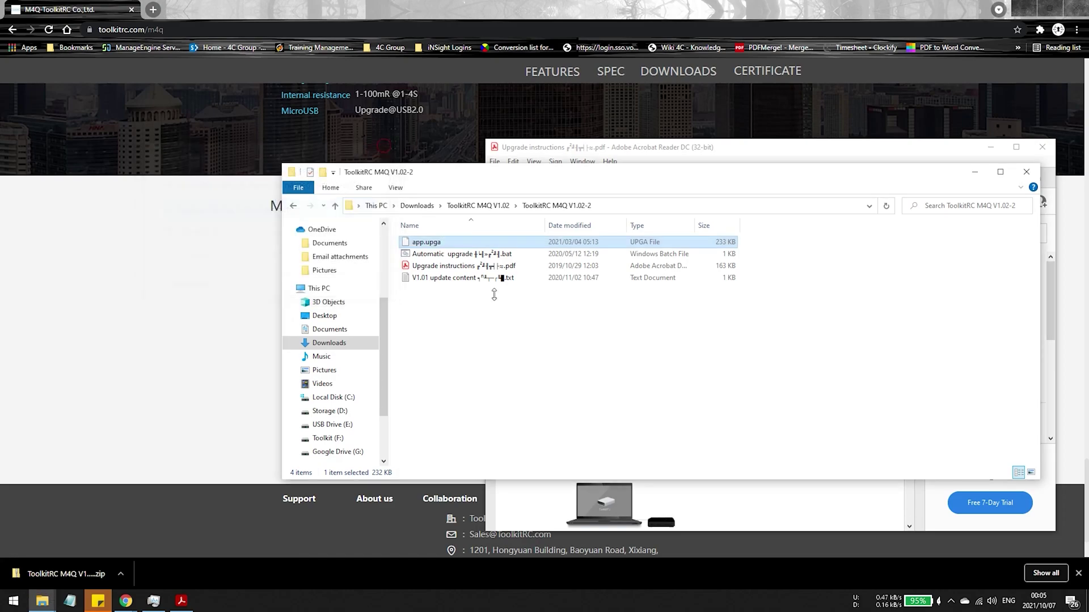